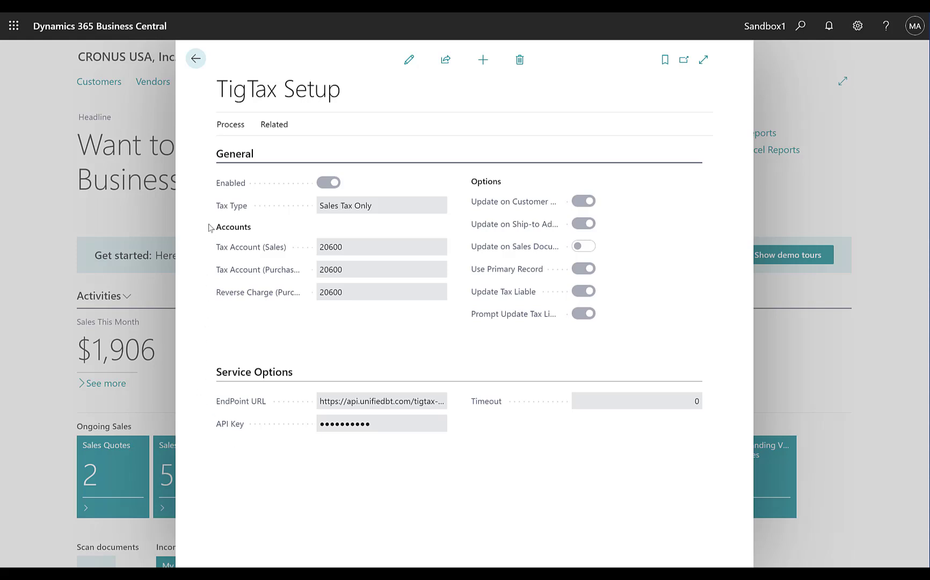
- Run the Initialize action on the TigTax Setup page
{"action": "left_click", "coordinate": [222, 128]}
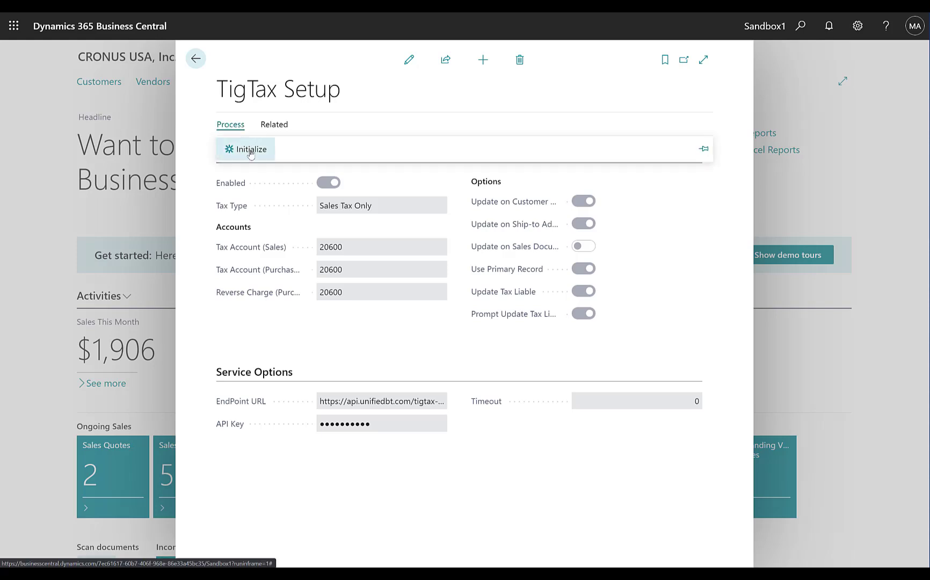
{"action": "left_click", "coordinate": [268, 153]}
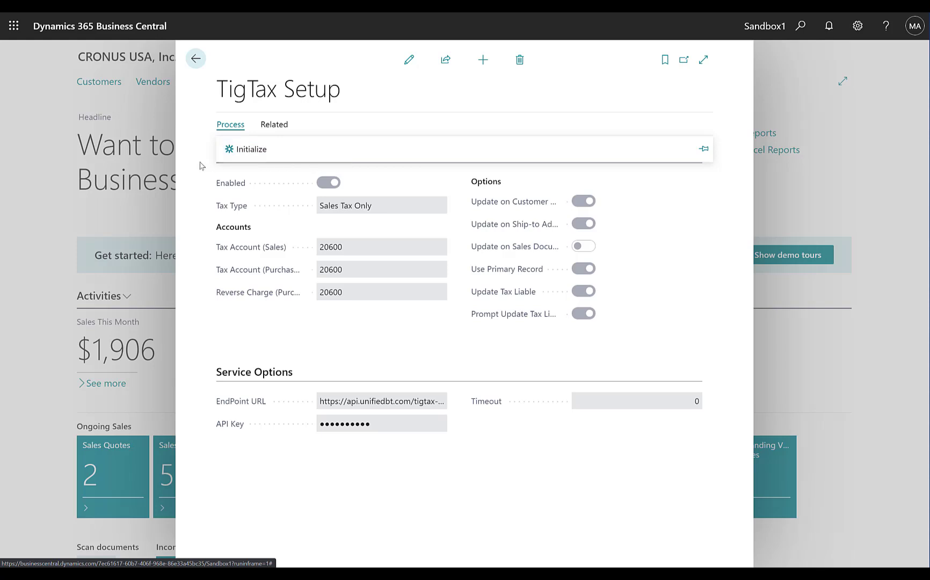
- Open the TigTax States list and review its Process actions, then return to TigTax Setup
{"action": "left_click", "coordinate": [277, 127]}
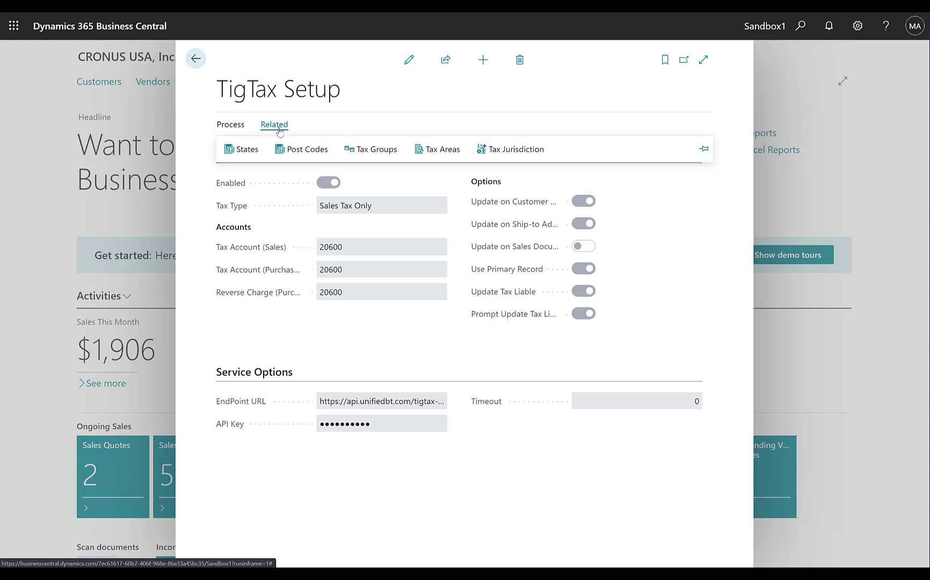
{"action": "left_click", "coordinate": [247, 155]}
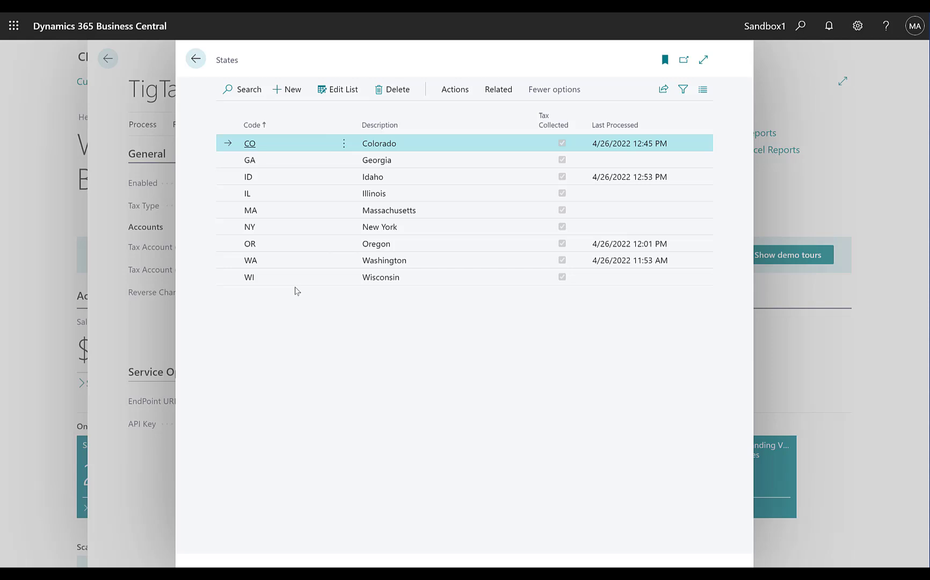
{"action": "left_click", "coordinate": [454, 89]}
{"action": "left_click", "coordinate": [241, 114]}
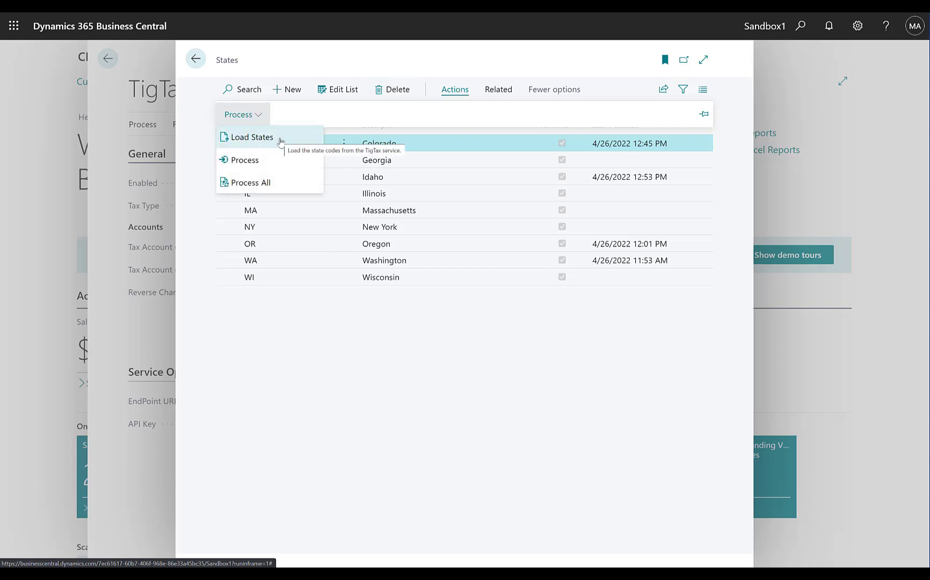
{"action": "left_click", "coordinate": [193, 141]}
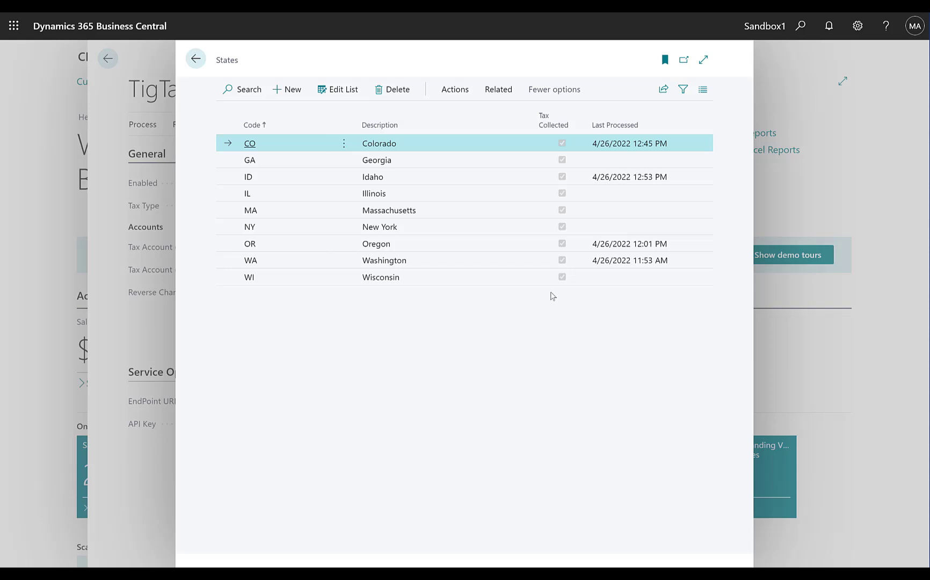
{"action": "left_click", "coordinate": [195, 61]}
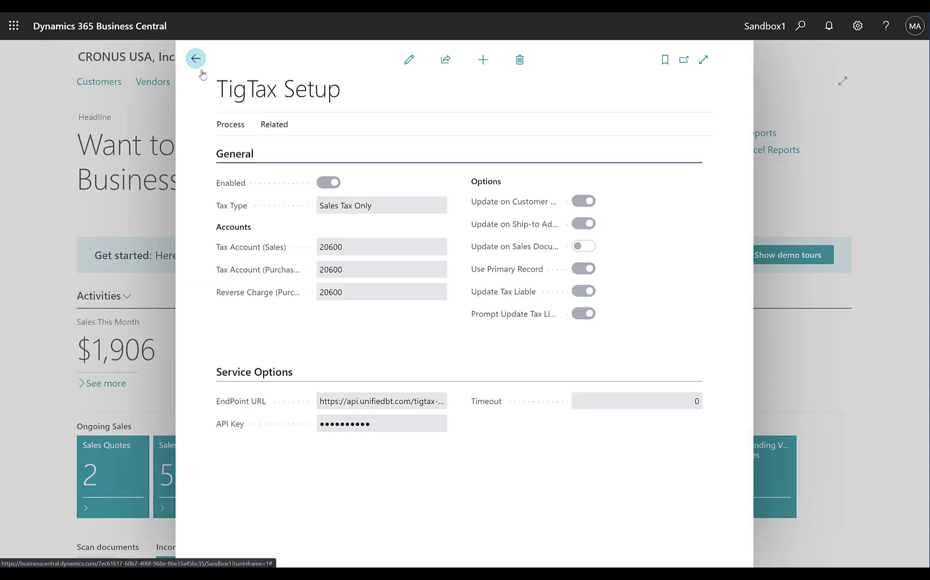
- Open the related Post Codes list and review its Load Zip Codes process action, then return
{"action": "left_click", "coordinate": [270, 124]}
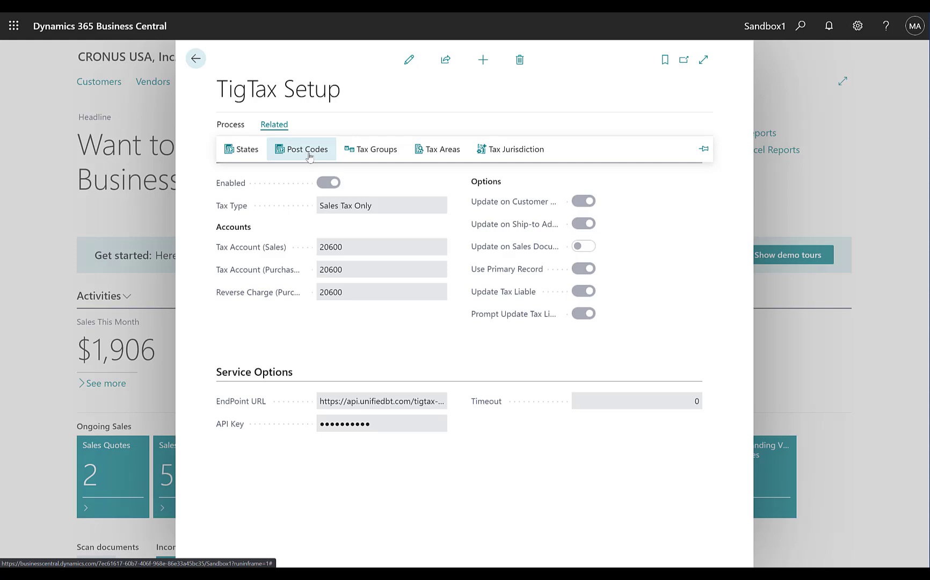
{"action": "left_click", "coordinate": [308, 153]}
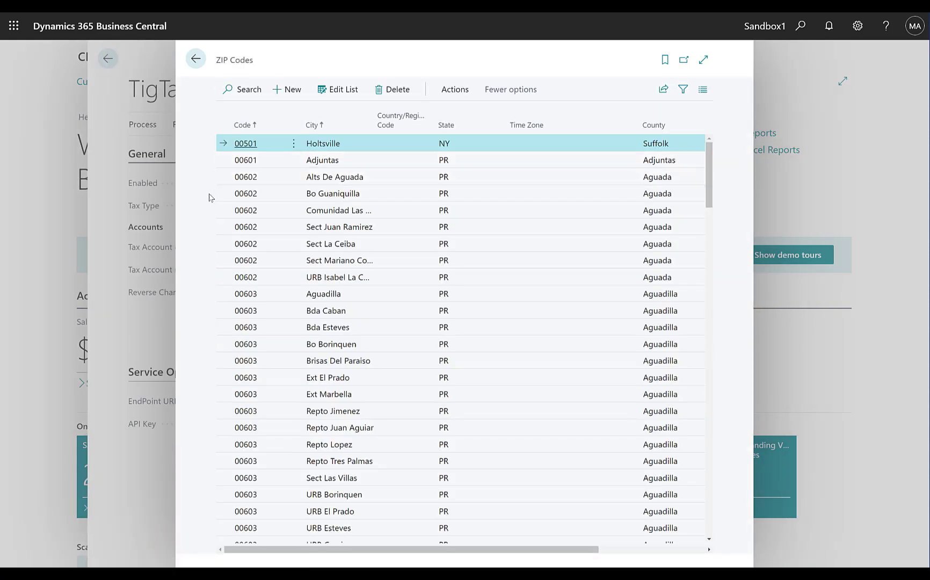
{"action": "left_click", "coordinate": [459, 94]}
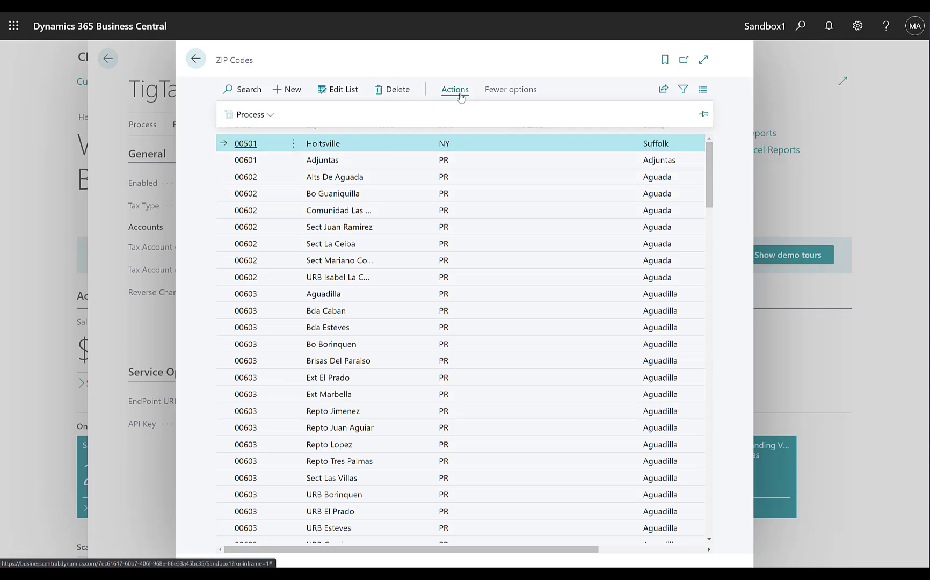
{"action": "left_click", "coordinate": [246, 114]}
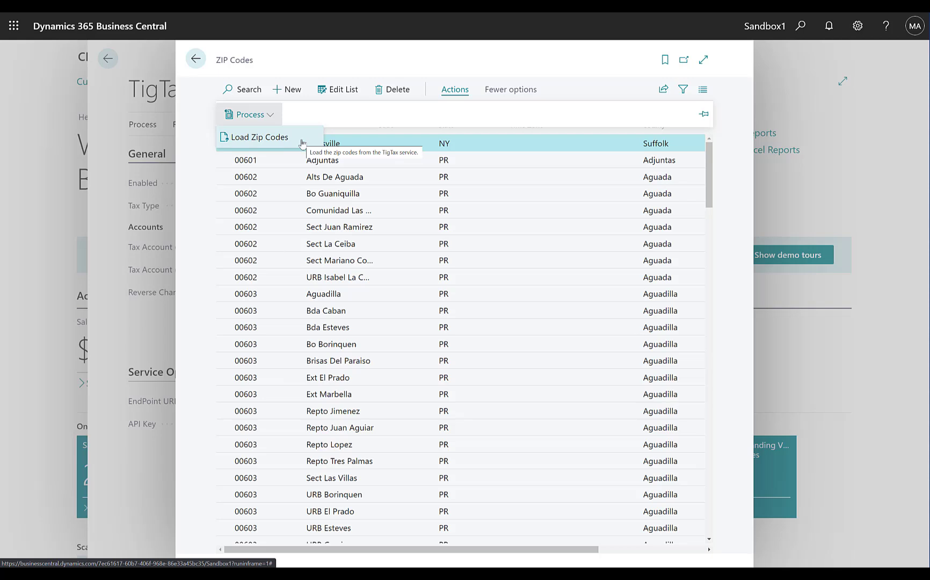
{"action": "left_click", "coordinate": [195, 59]}
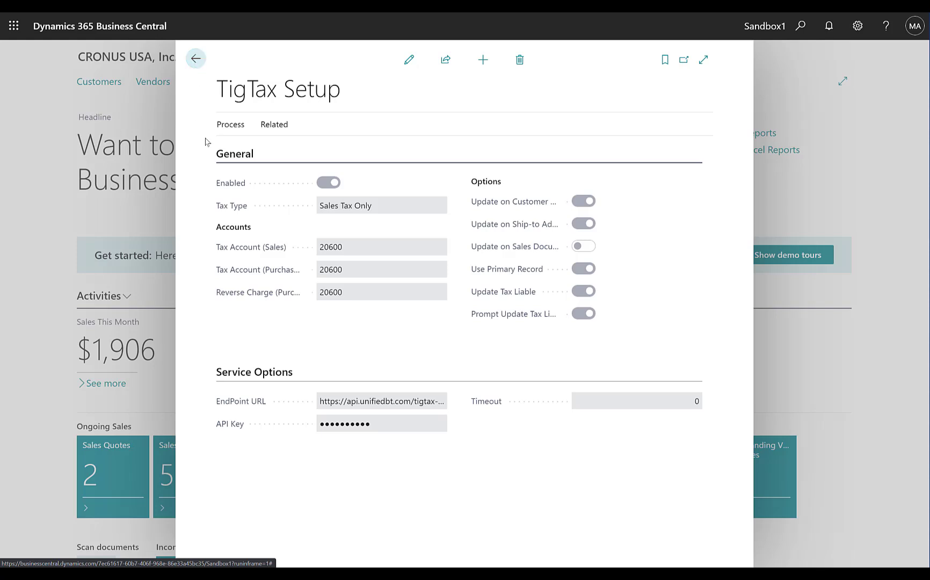
- From Tax Groups, open the FREIGHT group's Tax Group States and add state CA, then return to TigTax Setup
{"action": "left_click", "coordinate": [271, 125]}
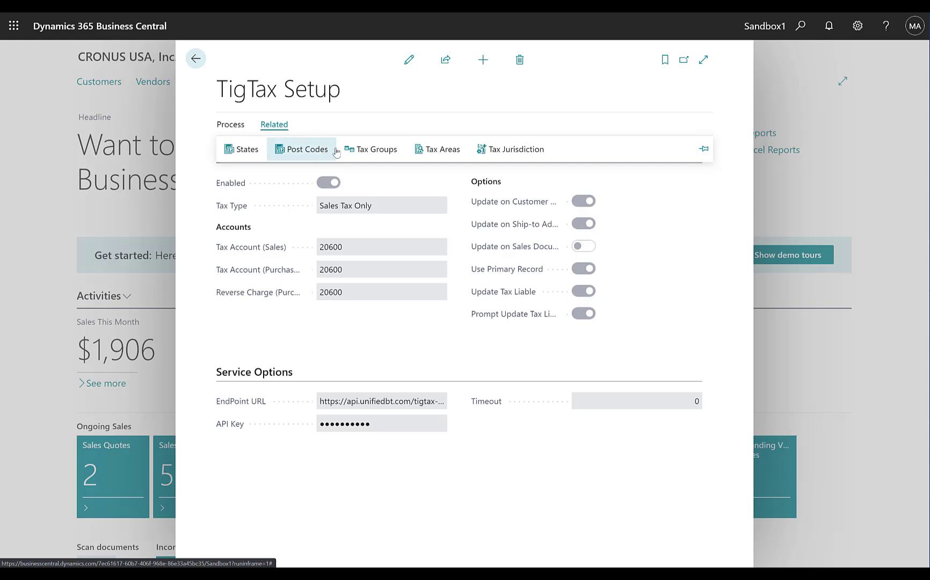
{"action": "left_click", "coordinate": [375, 150]}
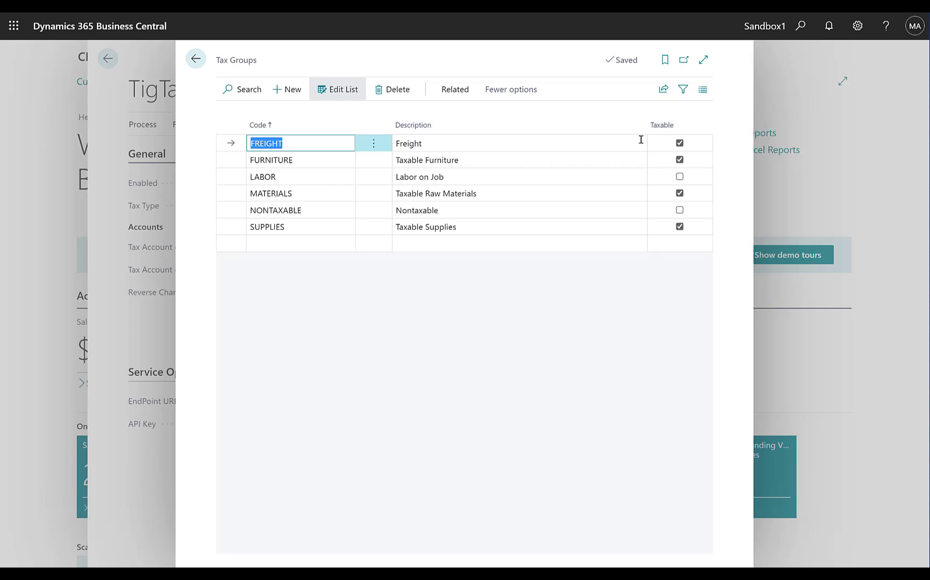
{"action": "mouse_move", "coordinate": [688, 133]}
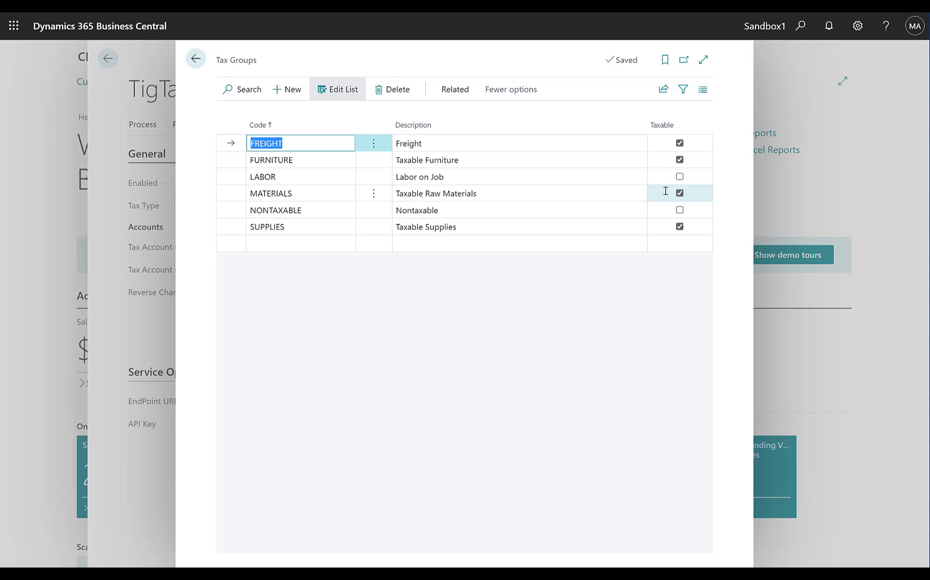
{"action": "left_click", "coordinate": [456, 91]}
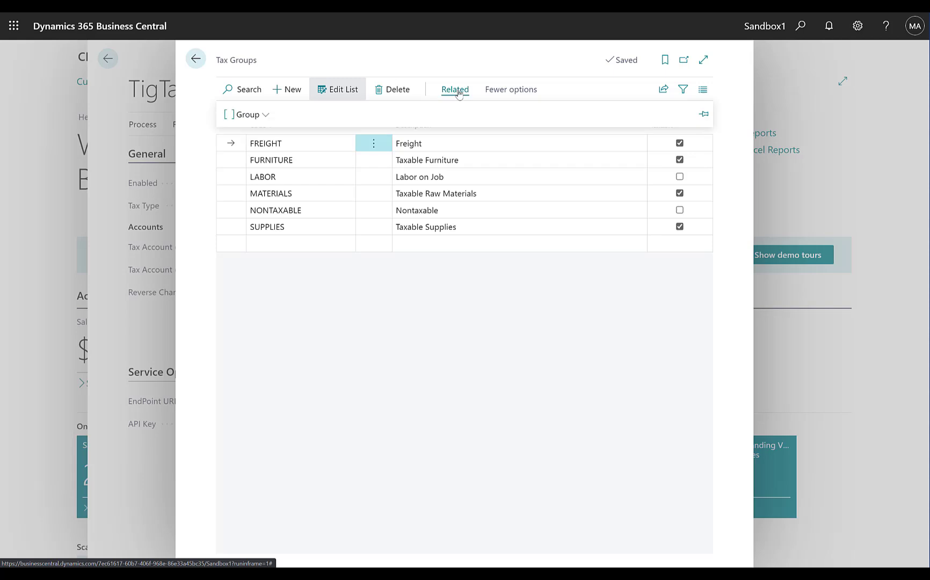
{"action": "left_click", "coordinate": [248, 116]}
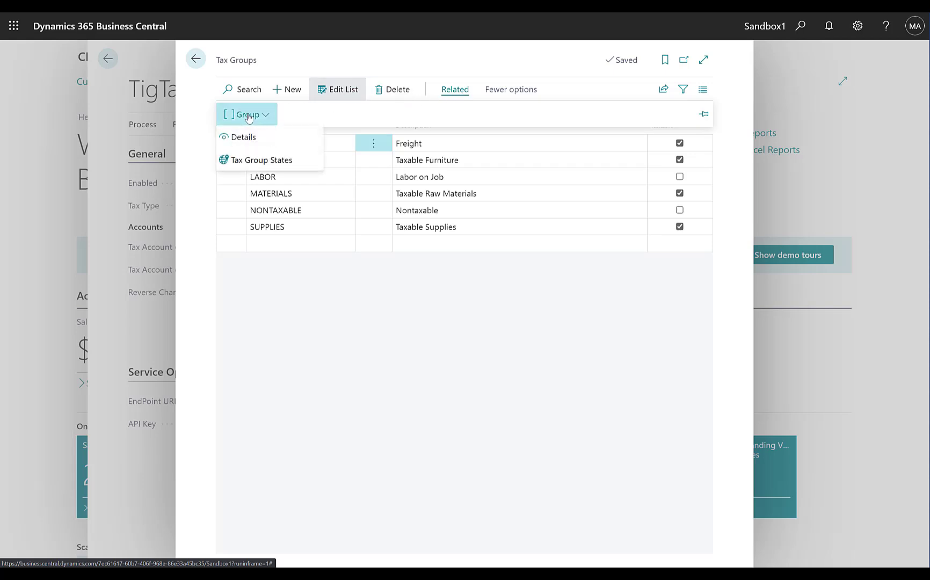
{"action": "left_click", "coordinate": [250, 161]}
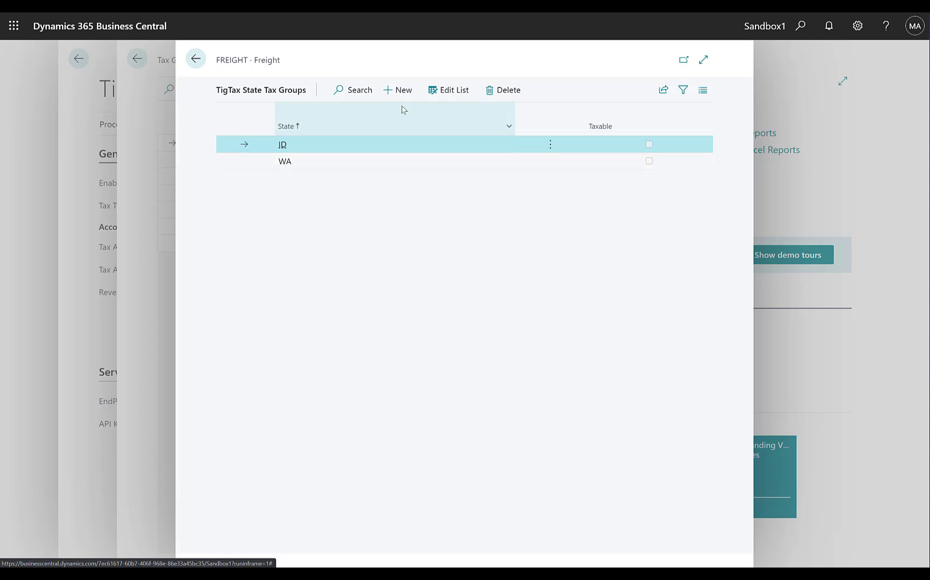
{"action": "left_click", "coordinate": [400, 90]}
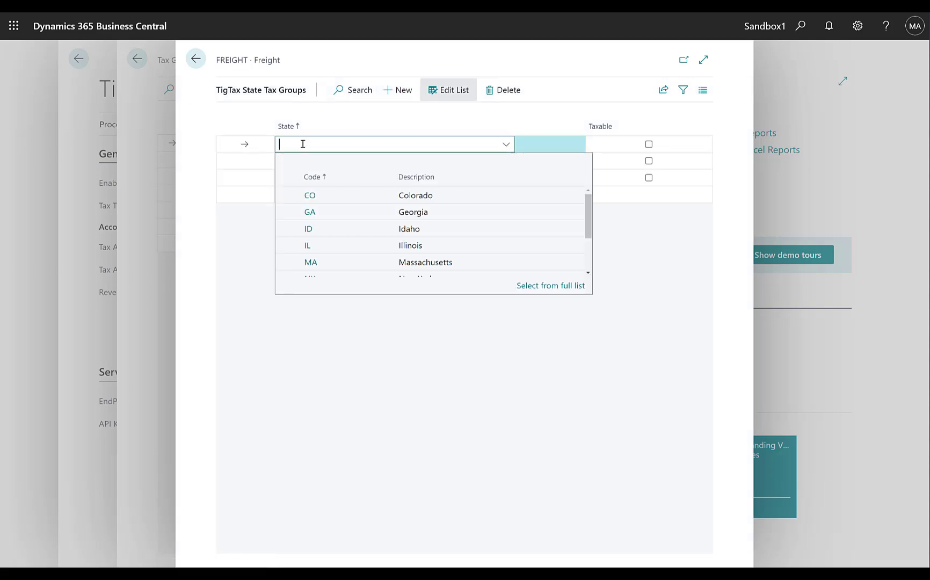
{"action": "type", "text": "ca"}
{"action": "key", "text": "Tab"}
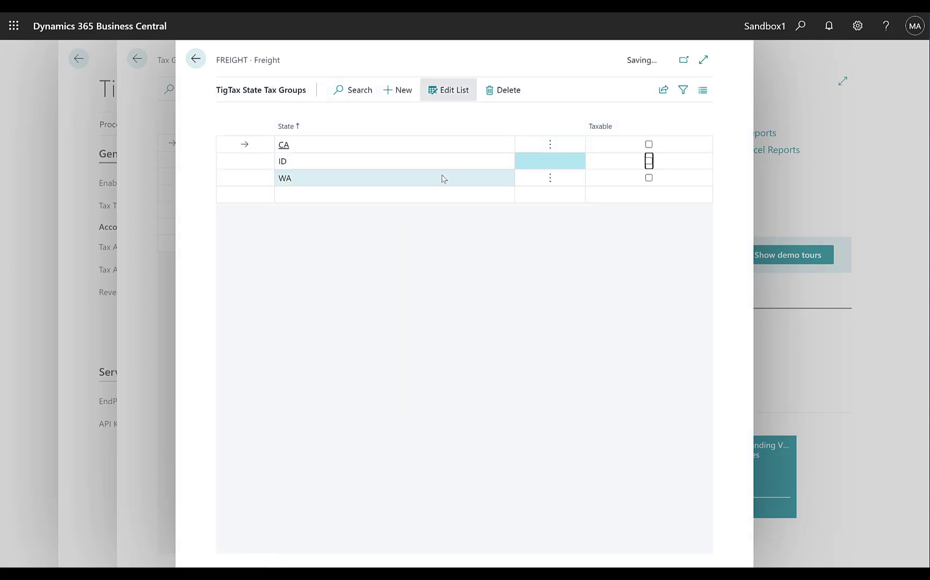
{"action": "key", "text": "Down"}
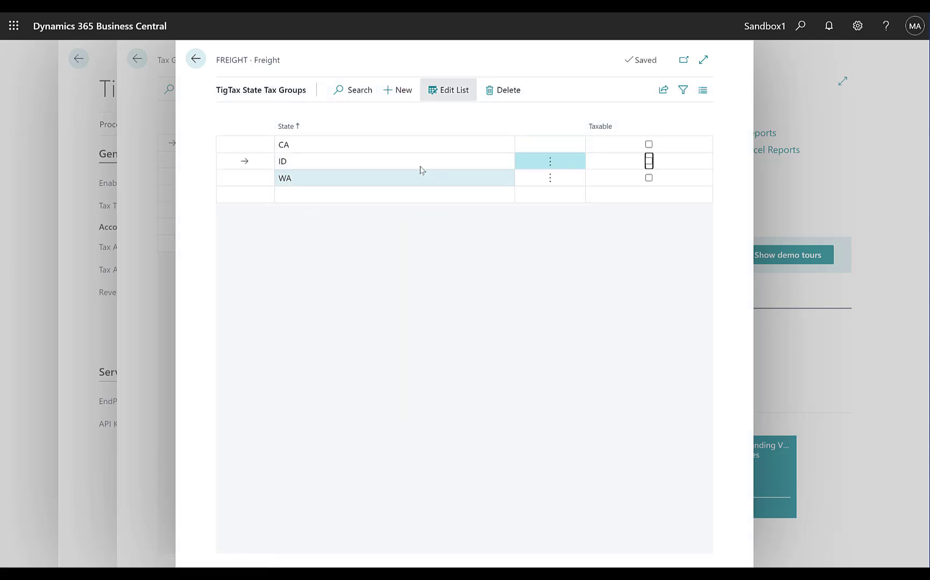
{"action": "left_click", "coordinate": [196, 58]}
{"action": "left_click", "coordinate": [197, 59]}
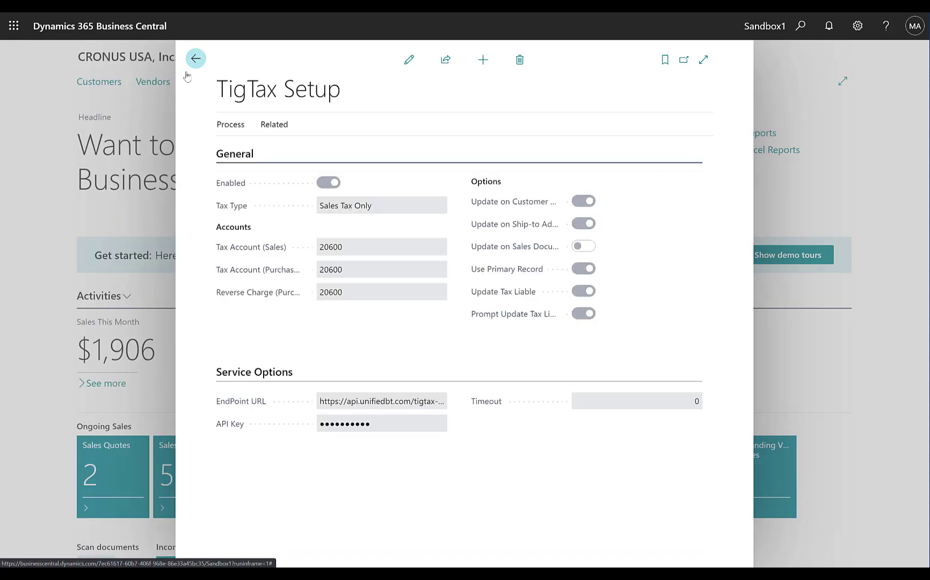
- Reopen the States list and review its Process actions before returning to TigTax Setup
{"action": "left_click", "coordinate": [267, 124]}
{"action": "left_click", "coordinate": [257, 150]}
{"action": "left_click", "coordinate": [455, 90]}
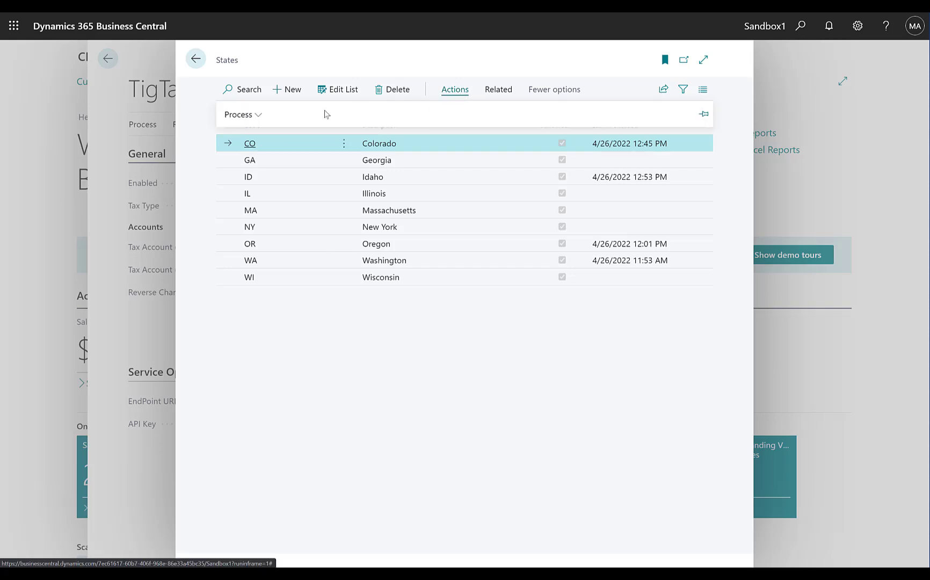
{"action": "left_click", "coordinate": [240, 114]}
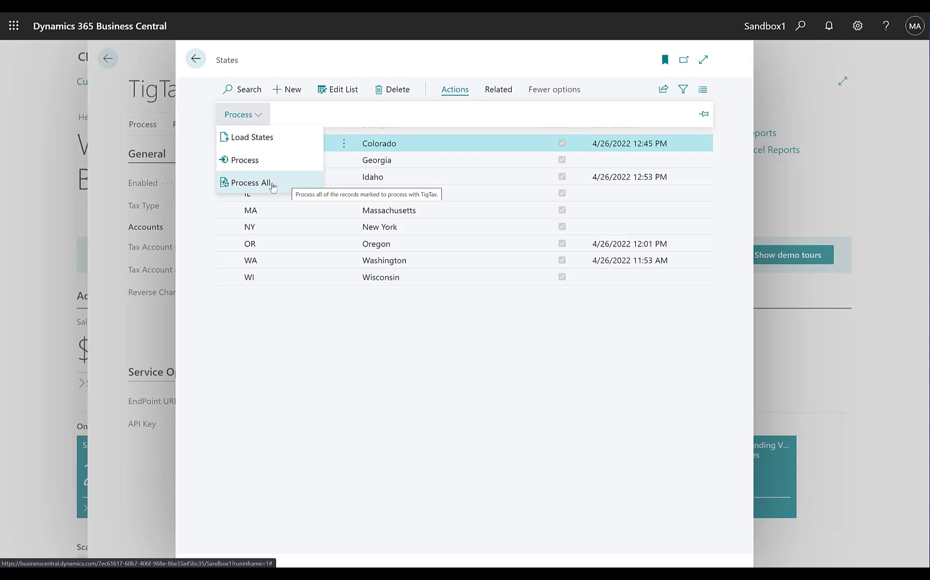
{"action": "left_click", "coordinate": [196, 60]}
- Browse the related Tax Areas and Tax Jurisdictions lists, returning to TigTax Setup after each
{"action": "left_click", "coordinate": [268, 128]}
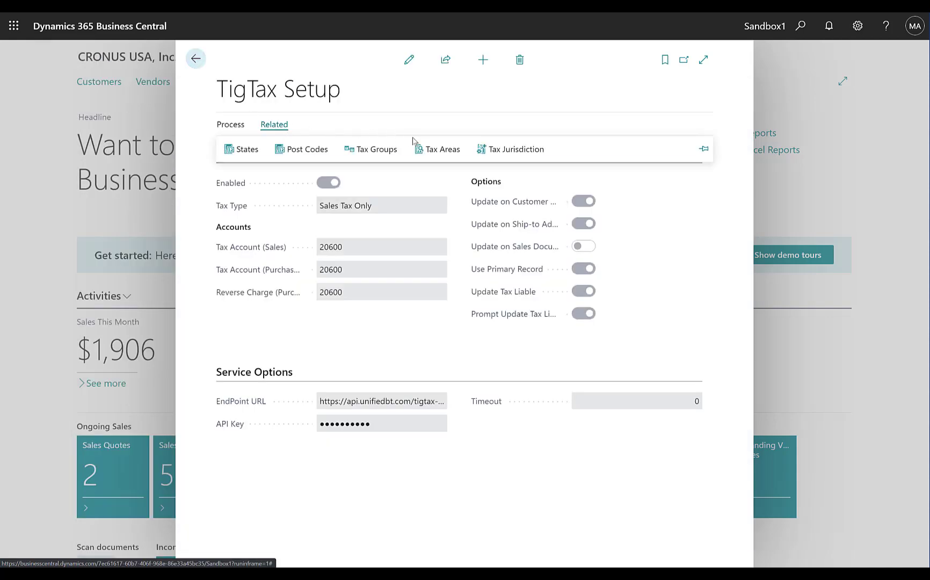
{"action": "left_click", "coordinate": [438, 150]}
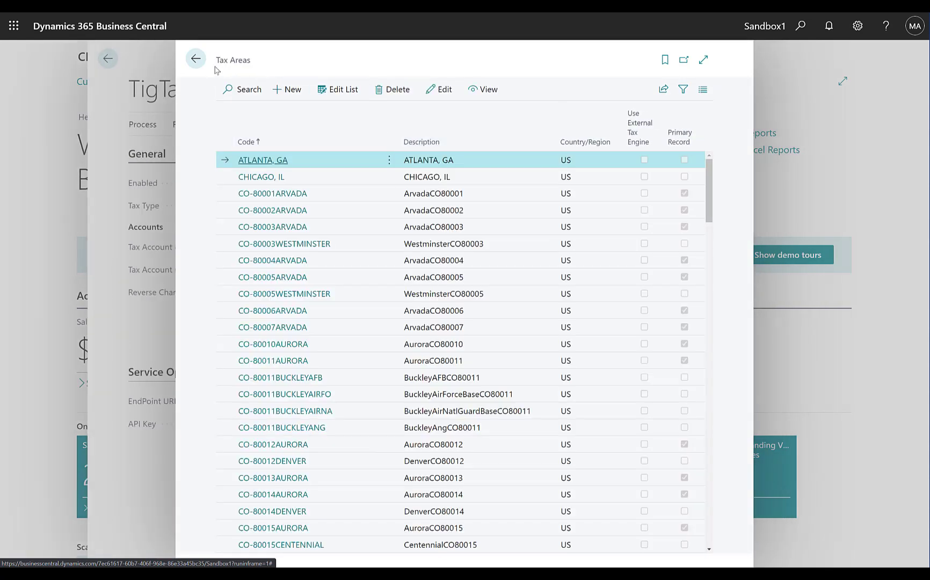
{"action": "left_click", "coordinate": [195, 58]}
{"action": "left_click", "coordinate": [283, 128]}
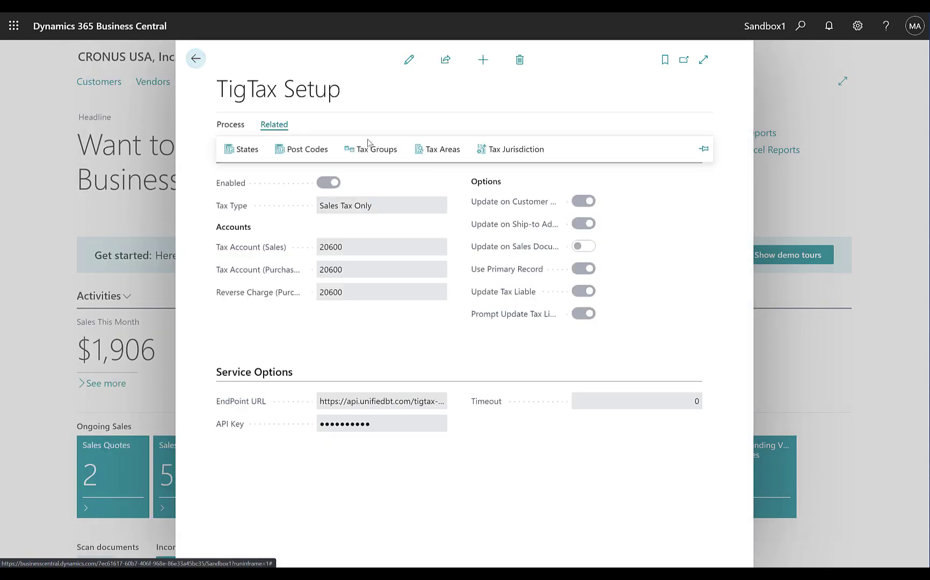
{"action": "left_click", "coordinate": [506, 152]}
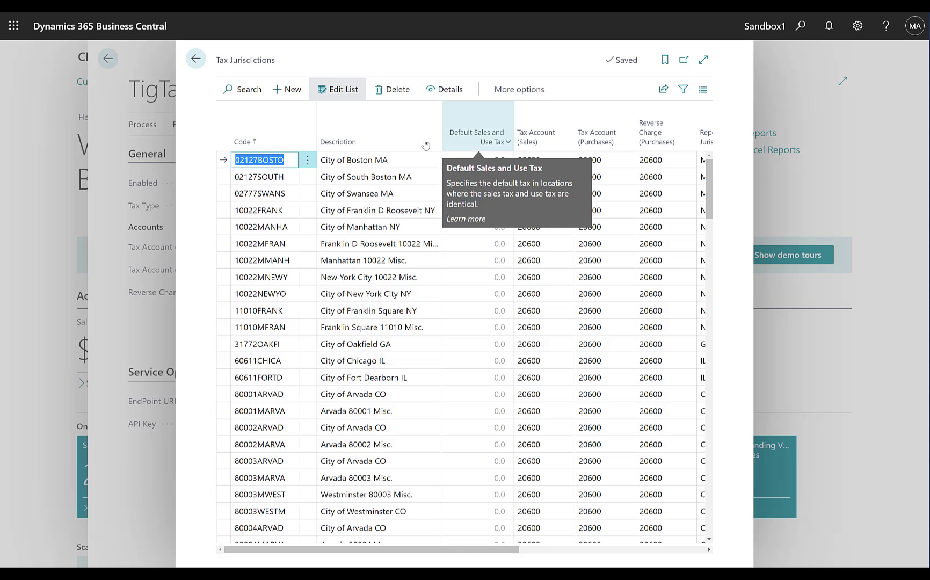
{"action": "left_click", "coordinate": [195, 59]}
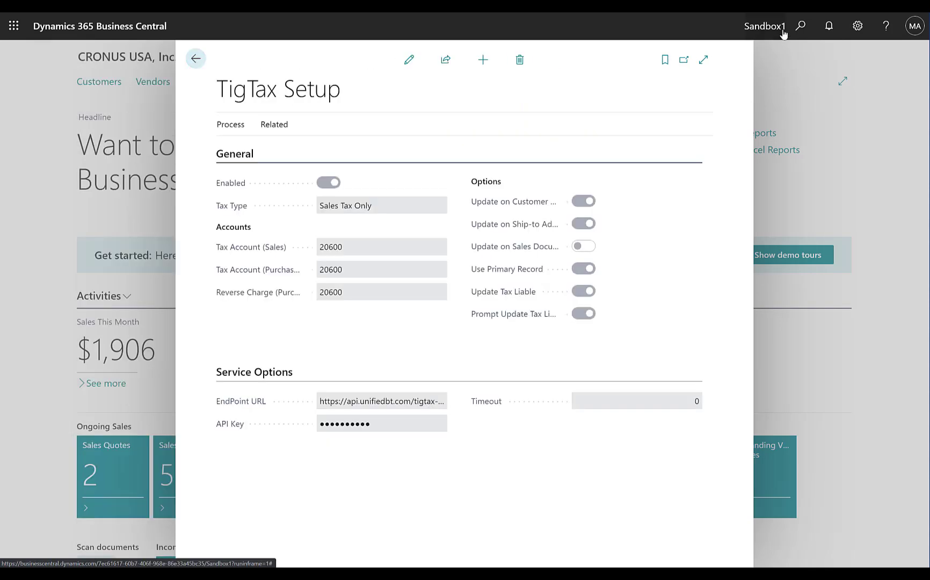
- Search for the Tax Details page, open it and scroll through the tax rates, then return
{"action": "left_click", "coordinate": [800, 26]}
{"action": "type", "text": "t"}
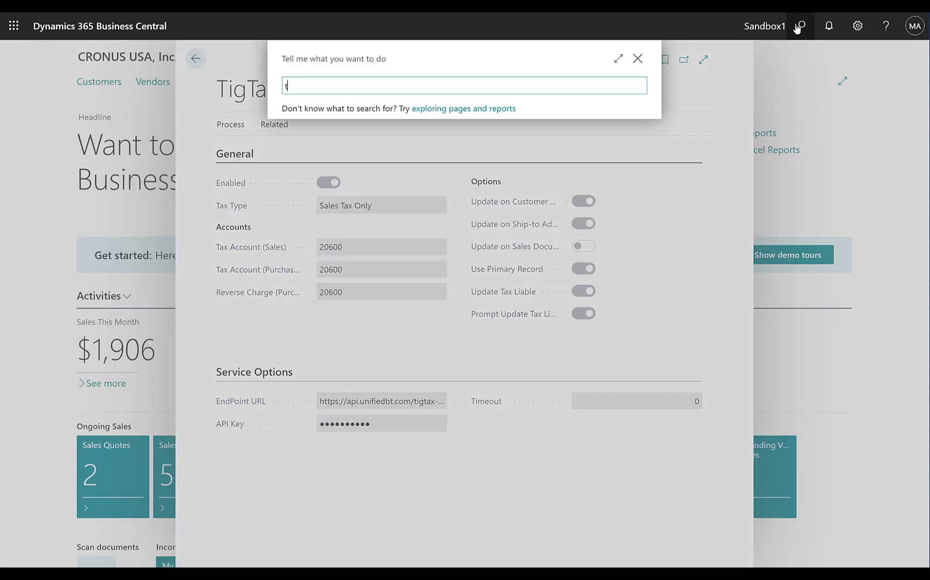
{"action": "type", "text": "ax detail"}
{"action": "left_click", "coordinate": [346, 142]}
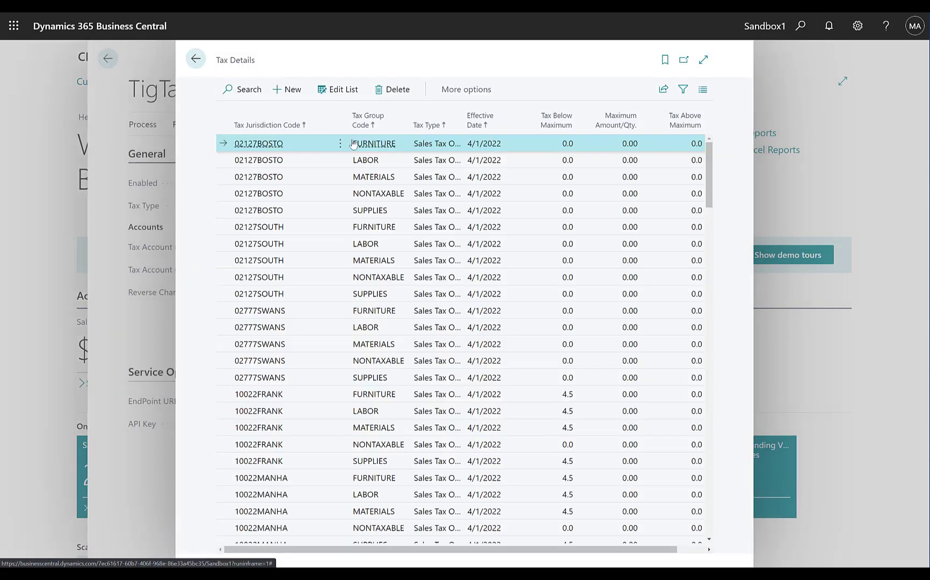
{"action": "scroll", "coordinate": [352, 225], "scroll_direction": "down", "scroll_amount": 5}
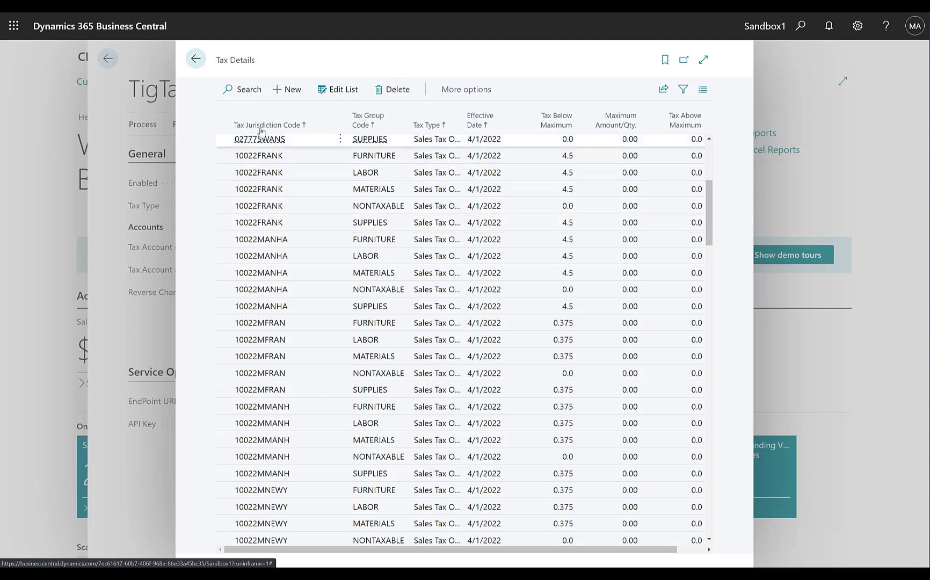
{"action": "left_click", "coordinate": [196, 61]}
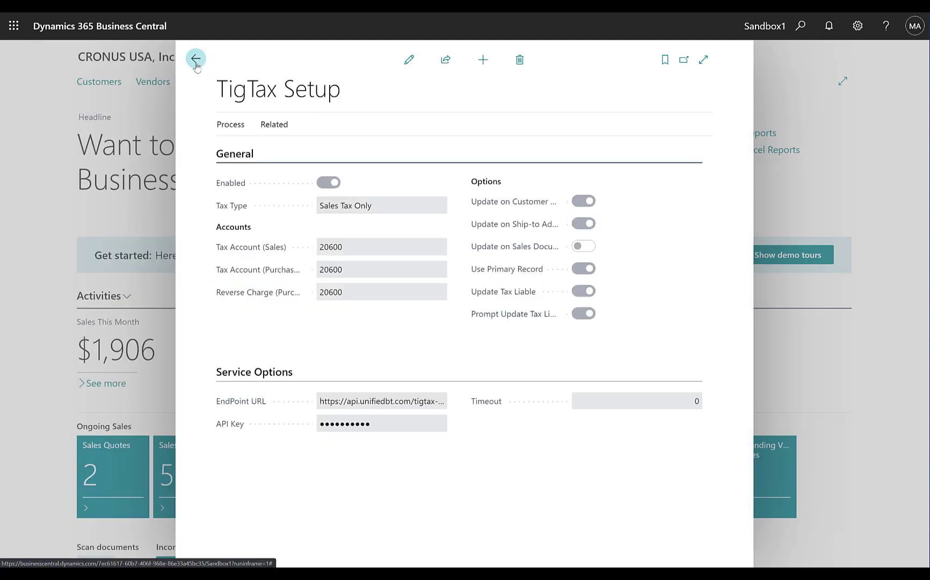